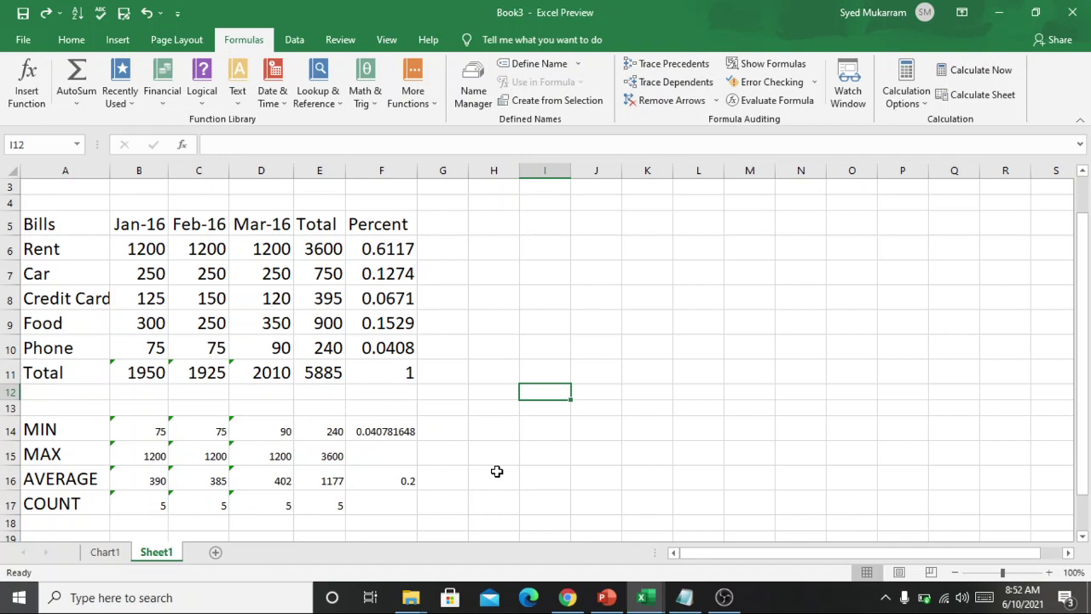
- Inspect the SUM formula behind the January total in B11
{"action": "left_click_drag", "start_coordinate": [1082, 281], "coordinate": [1087, 247]}
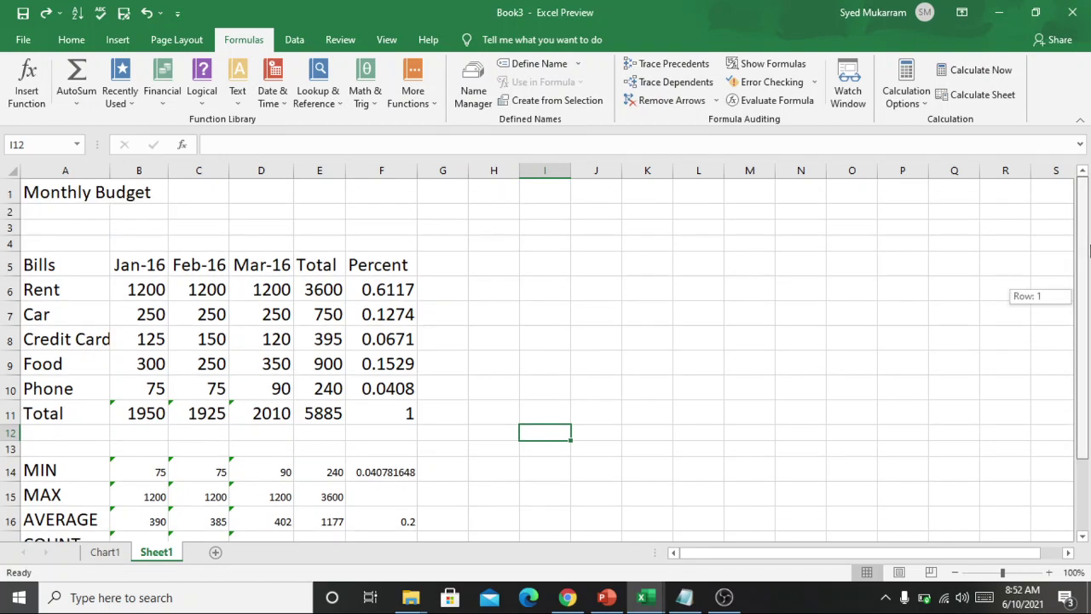
{"action": "left_click_drag", "start_coordinate": [1087, 247], "coordinate": [1084, 274]}
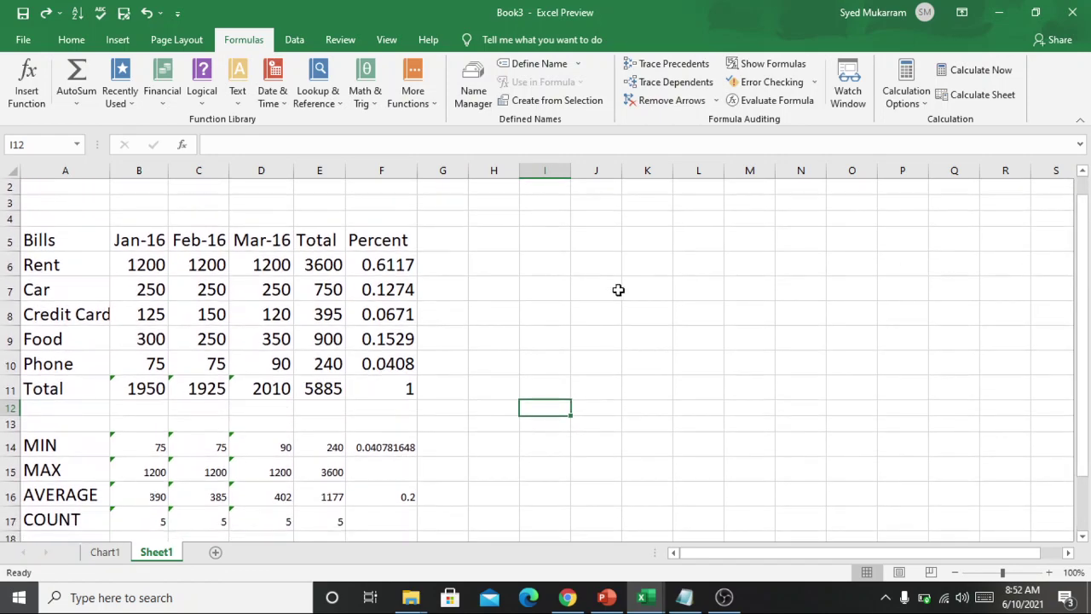
{"action": "double_click", "coordinate": [143, 388]}
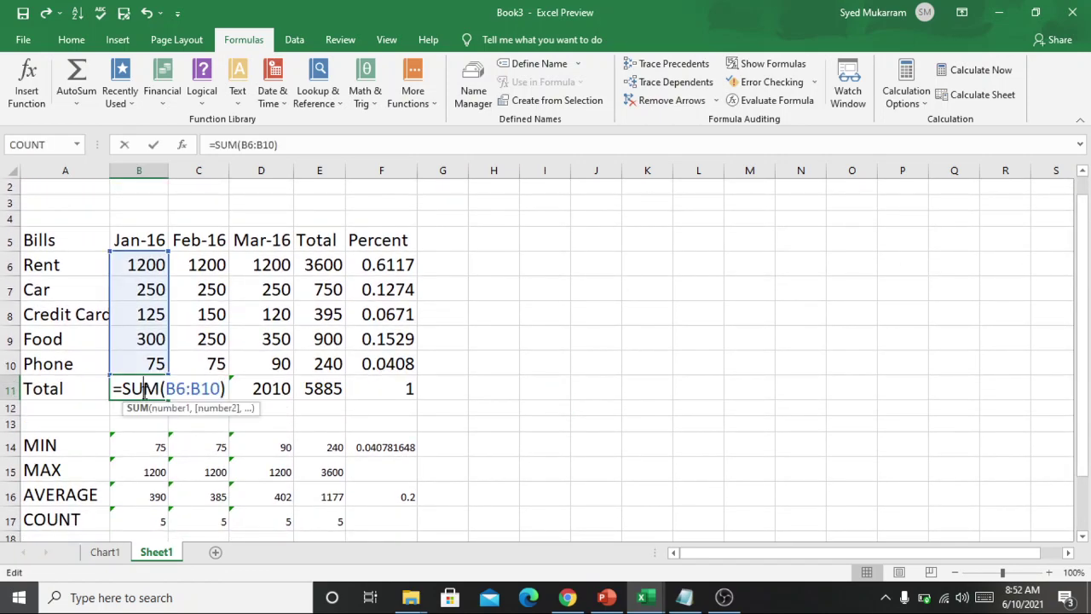
{"action": "left_click", "coordinate": [540, 395]}
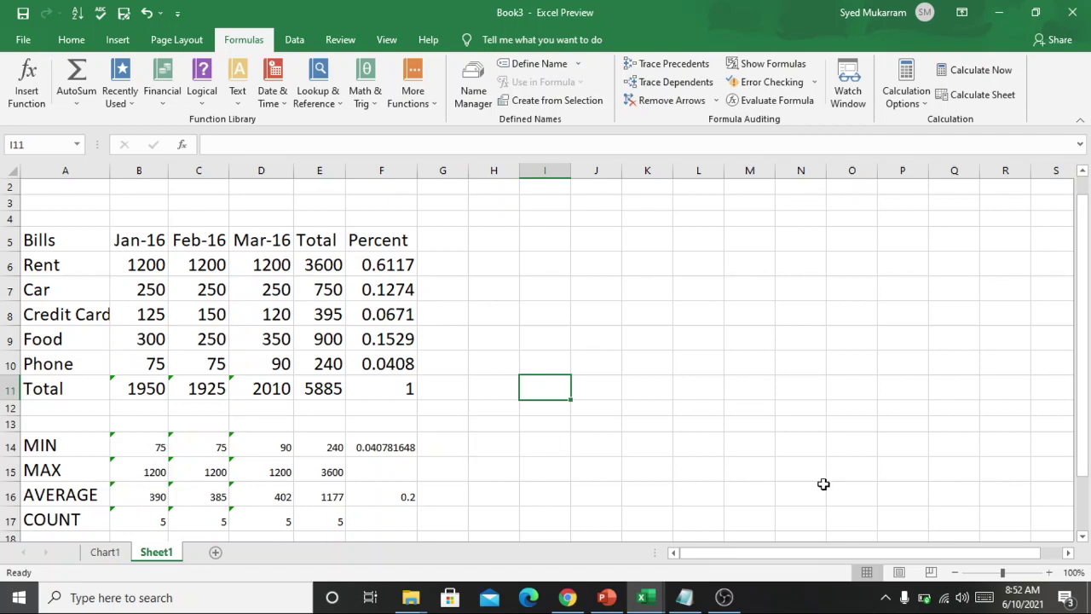
{"action": "left_click", "coordinate": [886, 598]}
{"action": "left_click", "coordinate": [886, 598]}
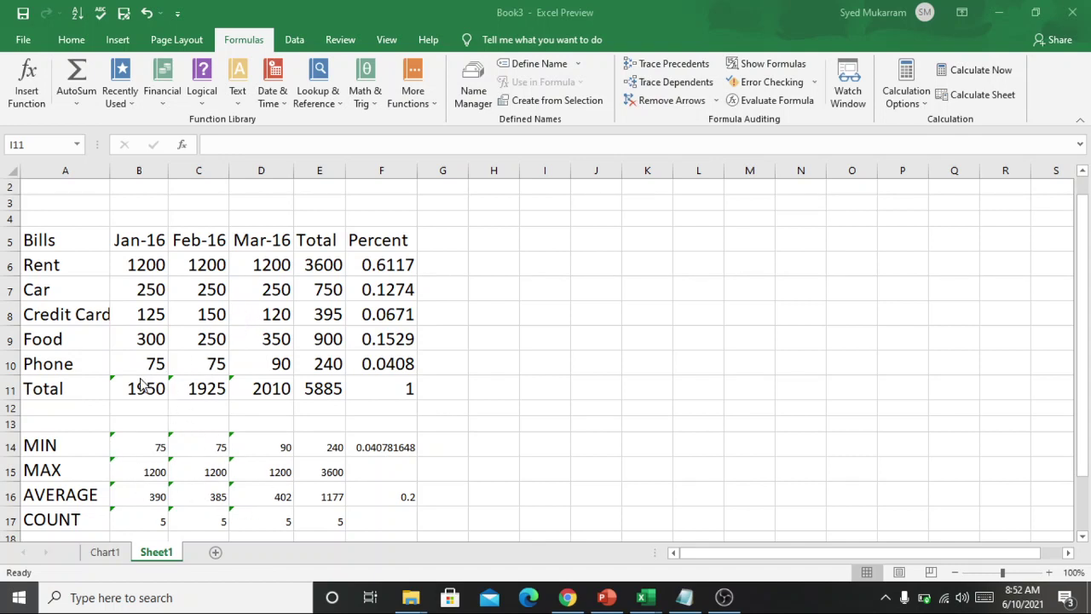
- Review the error-checking warning and its available options for the January total in B11
{"action": "left_click", "coordinate": [114, 381]}
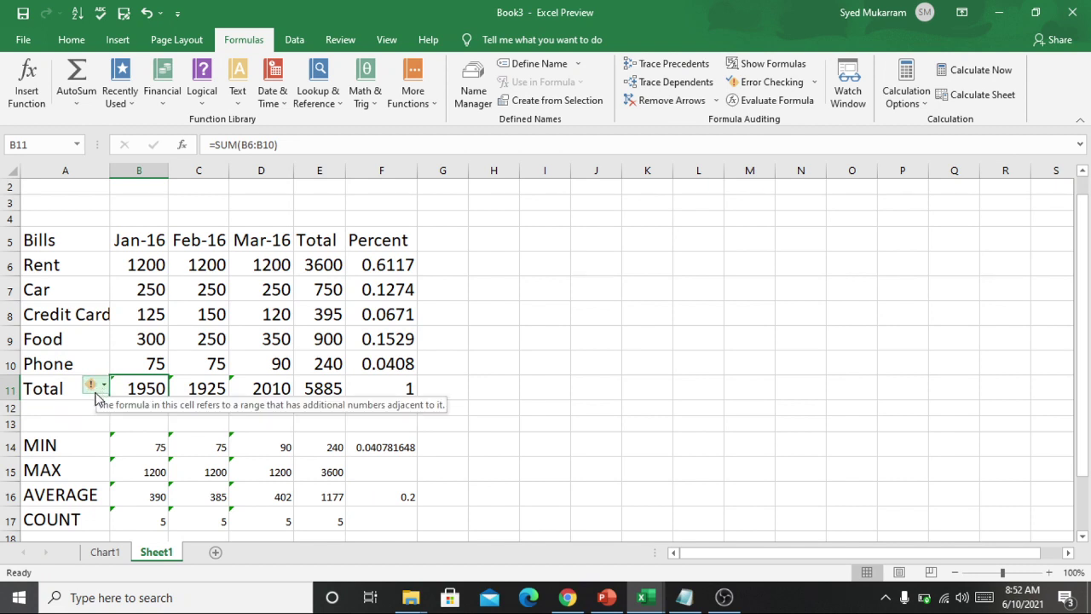
{"action": "mouse_move", "coordinate": [97, 388]}
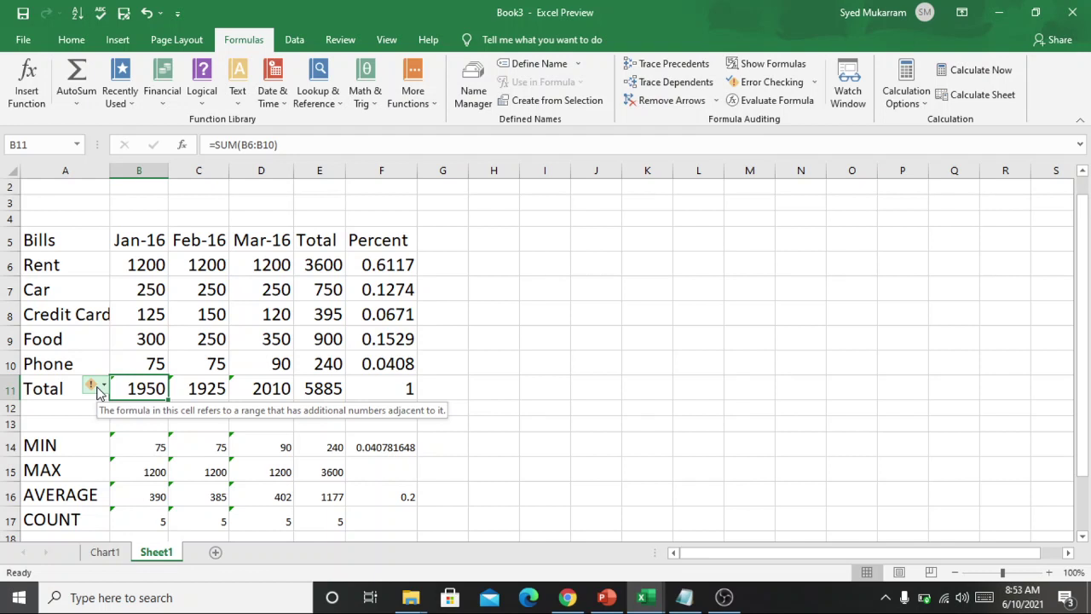
{"action": "left_click", "coordinate": [98, 388]}
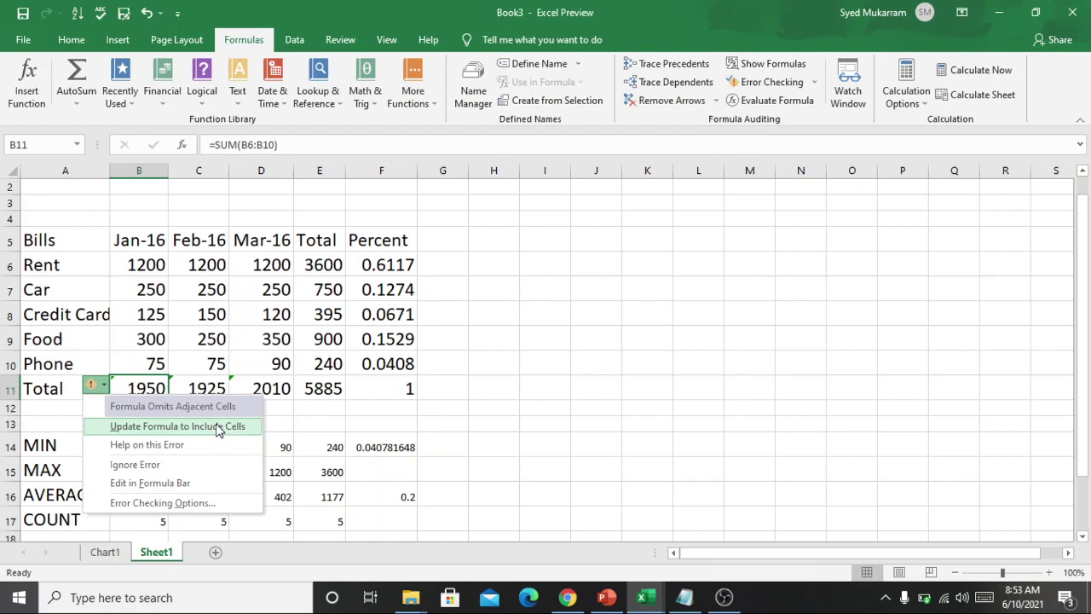
{"action": "left_click", "coordinate": [523, 339]}
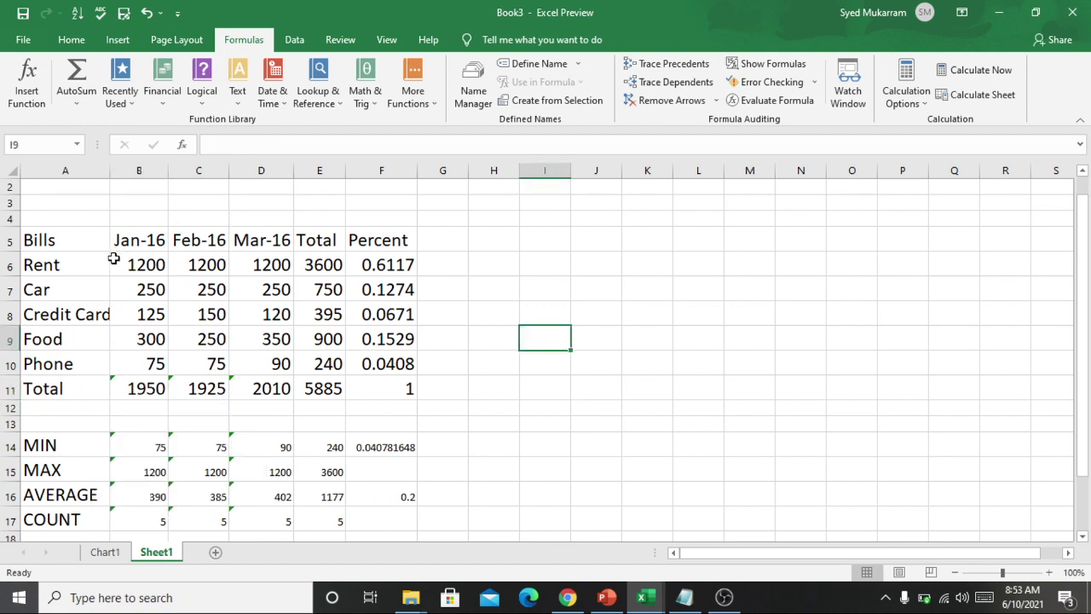
- Compare the January bill amounts in B6:B10 with the range summed in B11, and check the date header in B5
{"action": "left_click_drag", "start_coordinate": [117, 262], "coordinate": [134, 366]}
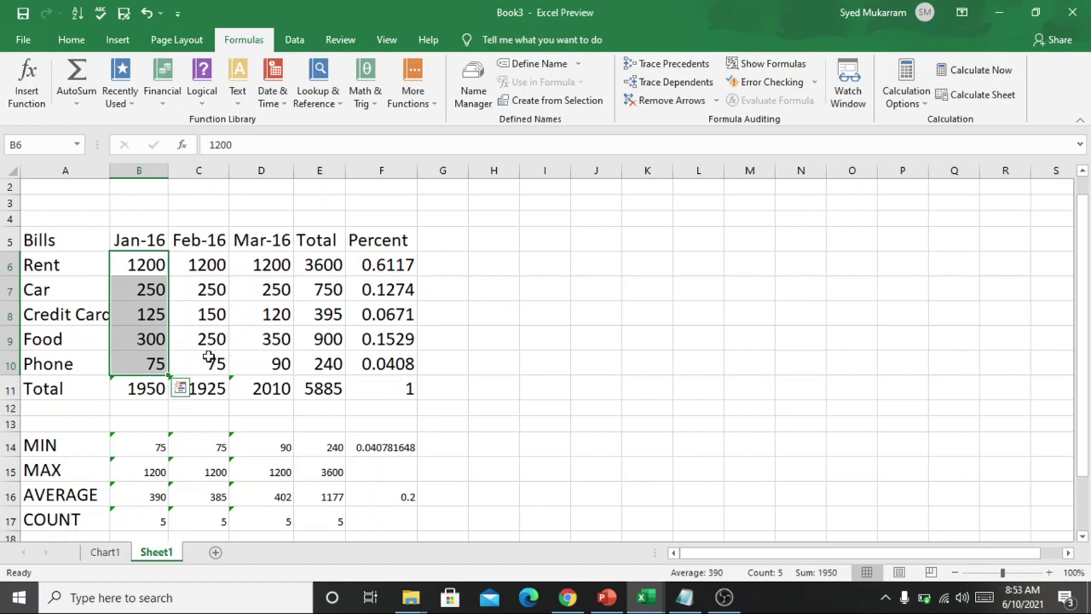
{"action": "double_click", "coordinate": [145, 387]}
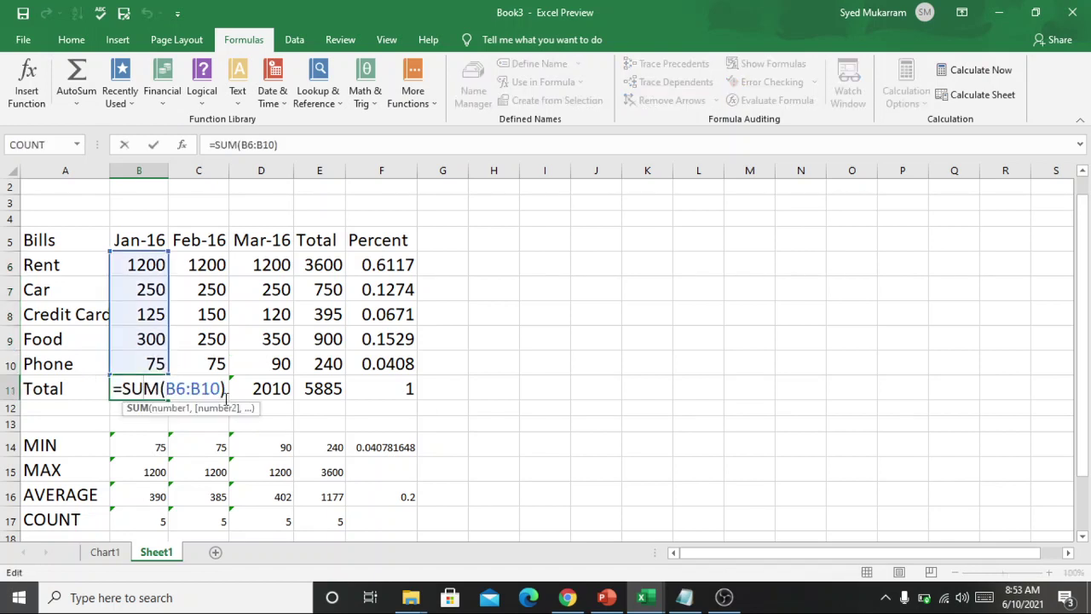
{"action": "left_click", "coordinate": [511, 299]}
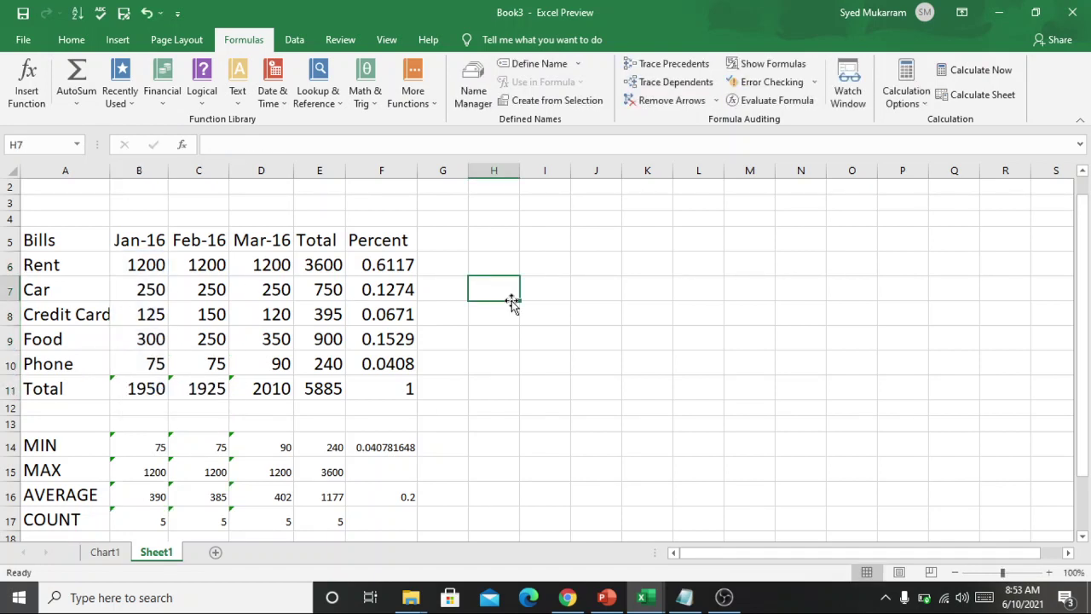
{"action": "left_click", "coordinate": [139, 242]}
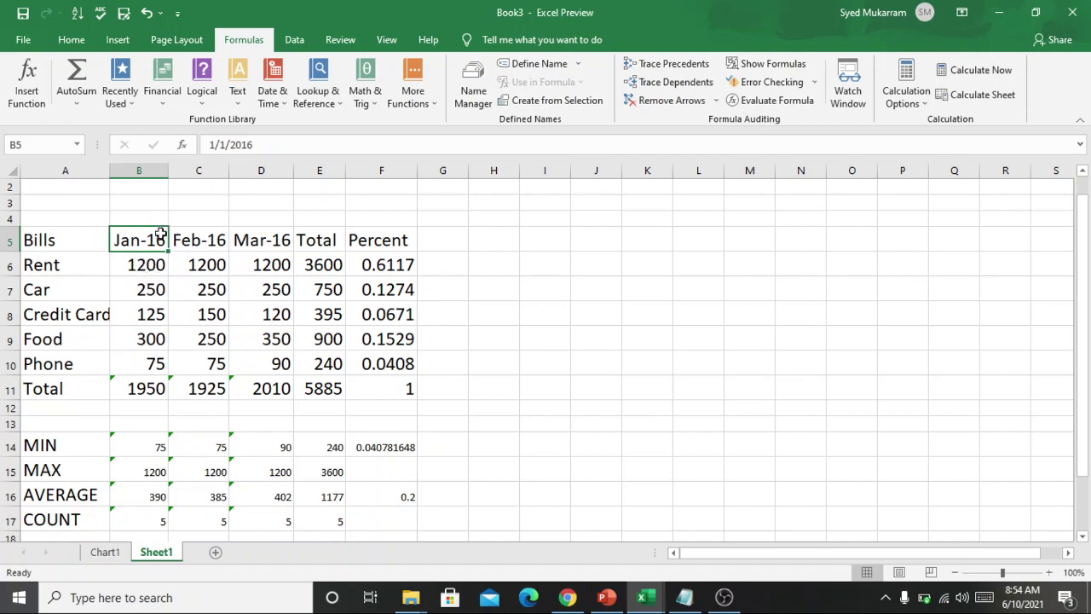
- Apply Update Formula to Include Cells to the January total in B11 and inspect the range it sums
{"action": "left_click", "coordinate": [138, 388]}
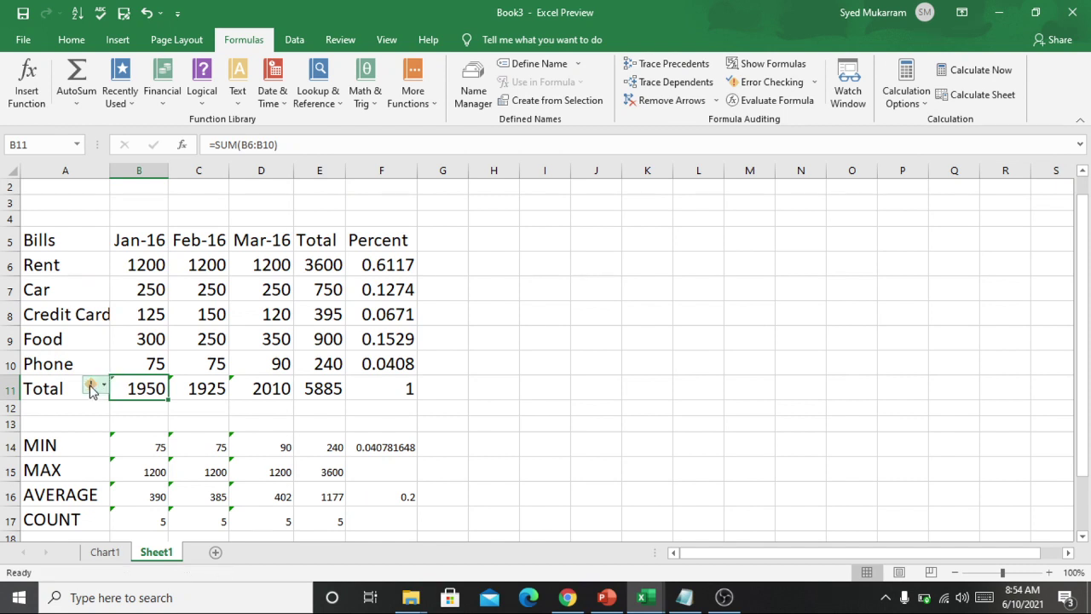
{"action": "left_click", "coordinate": [92, 387]}
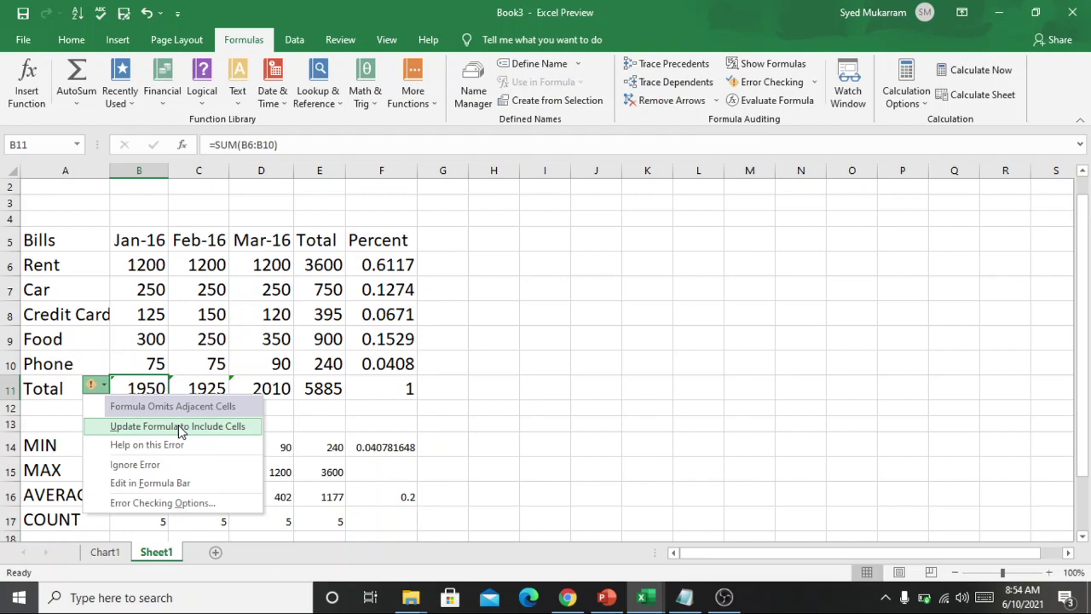
{"action": "left_click", "coordinate": [180, 427]}
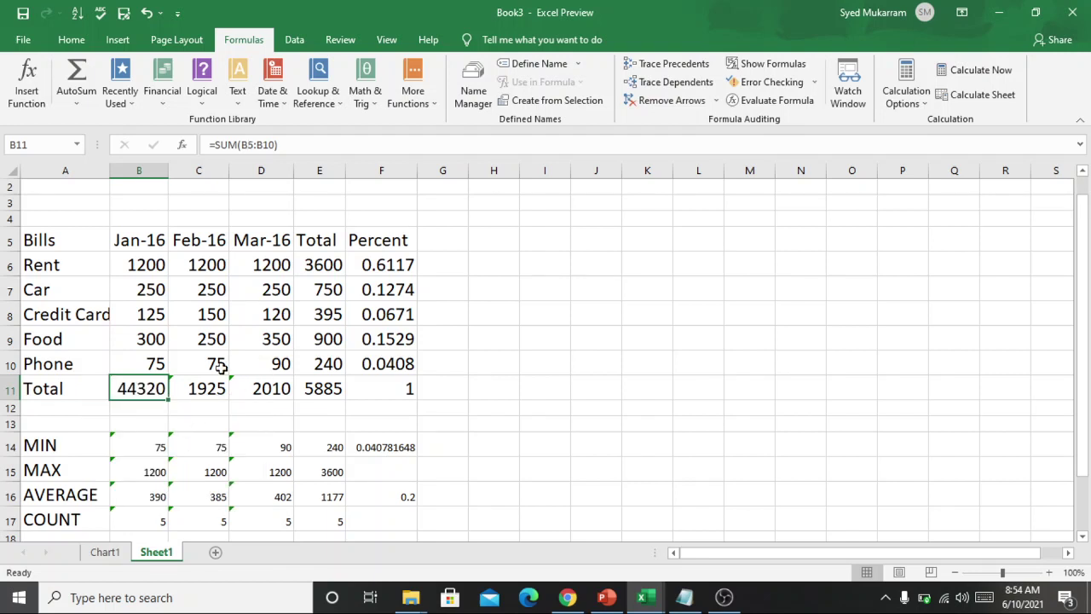
{"action": "double_click", "coordinate": [158, 386]}
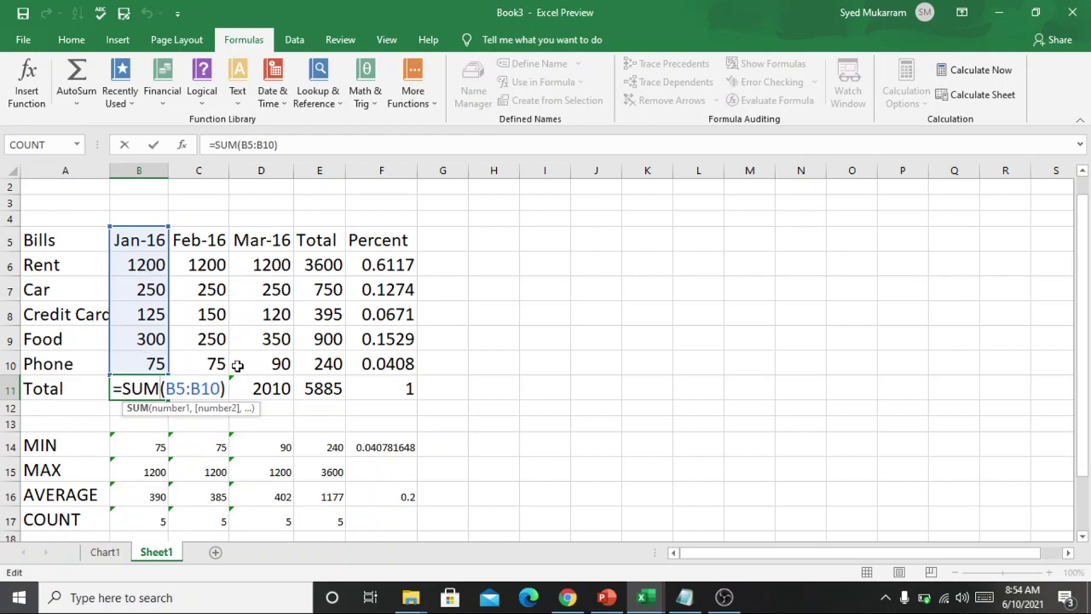
{"action": "left_click", "coordinate": [487, 356]}
- Undo the formula update on the January total in B11
{"action": "key", "text": "ctrl+z"}
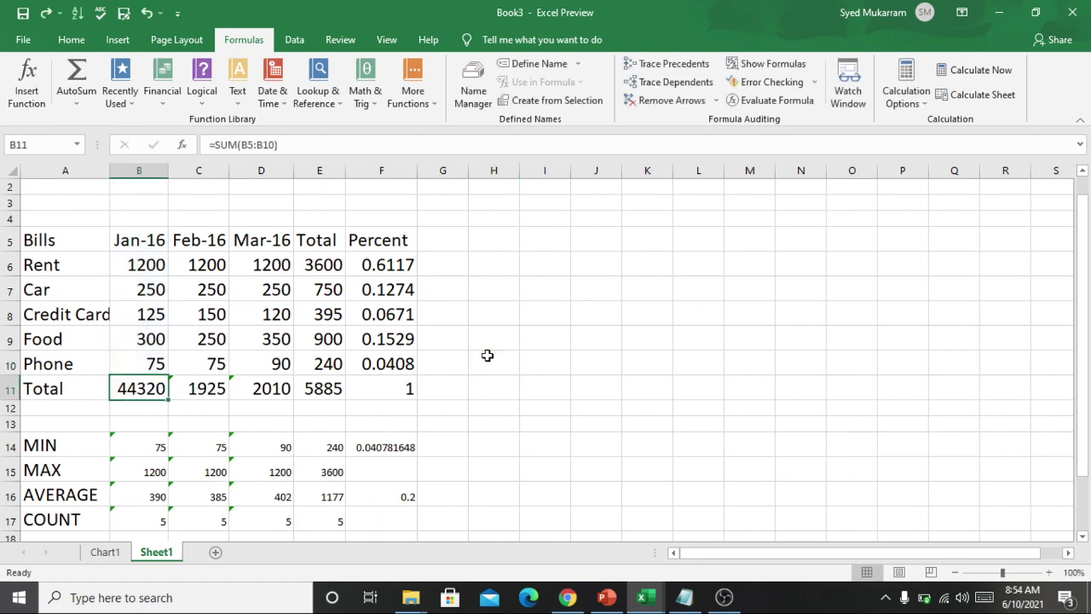
{"action": "left_click", "coordinate": [487, 356], "text": "ctrl"}
{"action": "key", "text": "ctrl+z"}
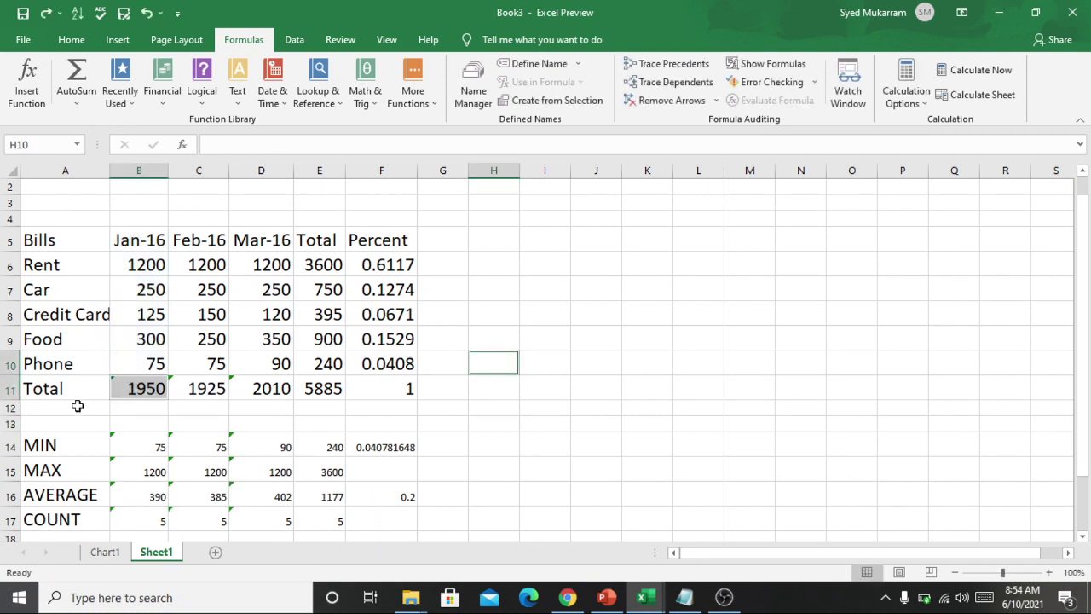
{"action": "left_click", "coordinate": [566, 334]}
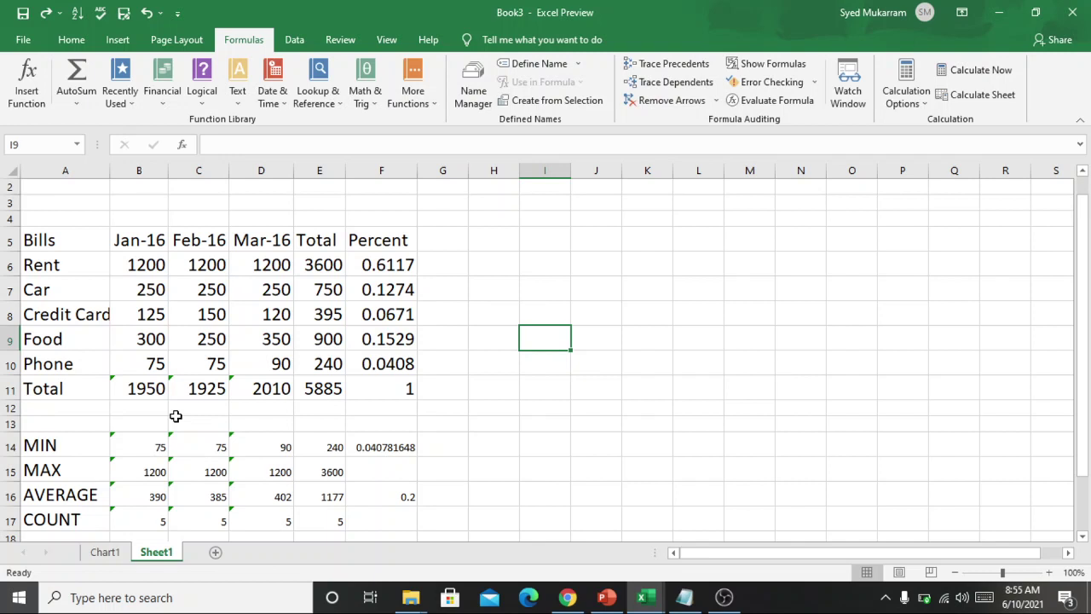
- Ignore the Formula Omits Adjacent Cells error on the January total in B11
{"action": "left_click", "coordinate": [115, 381]}
{"action": "left_click", "coordinate": [96, 387]}
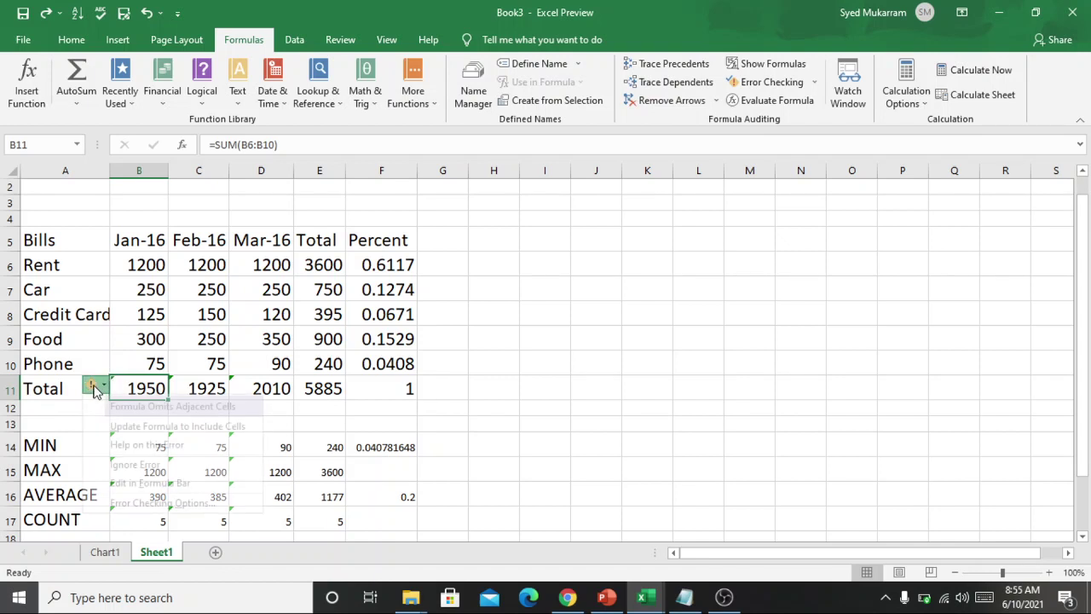
{"action": "left_click", "coordinate": [166, 465]}
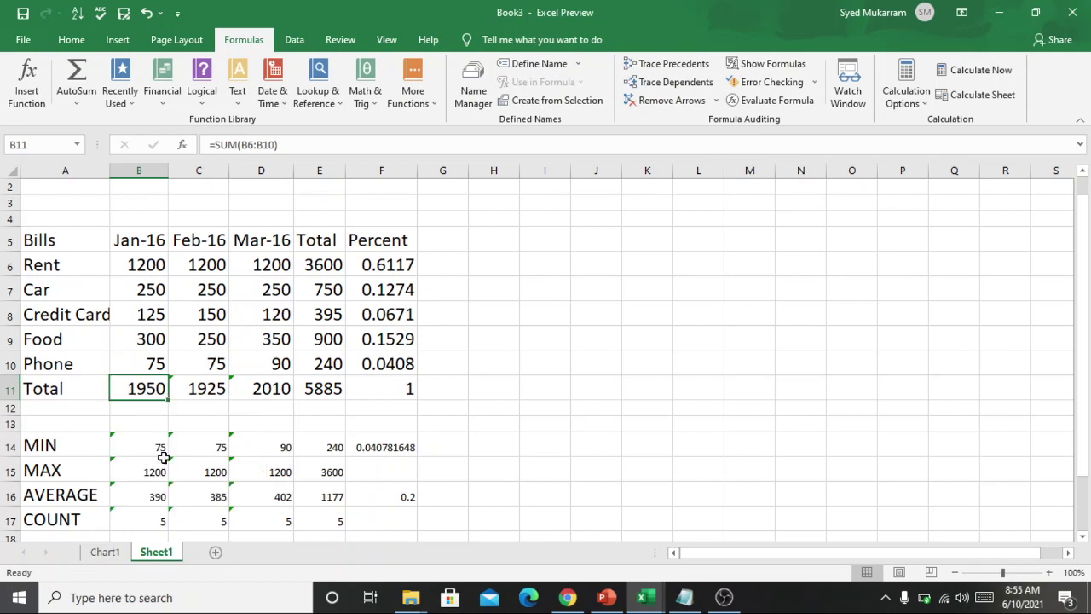
{"action": "left_click", "coordinate": [539, 361]}
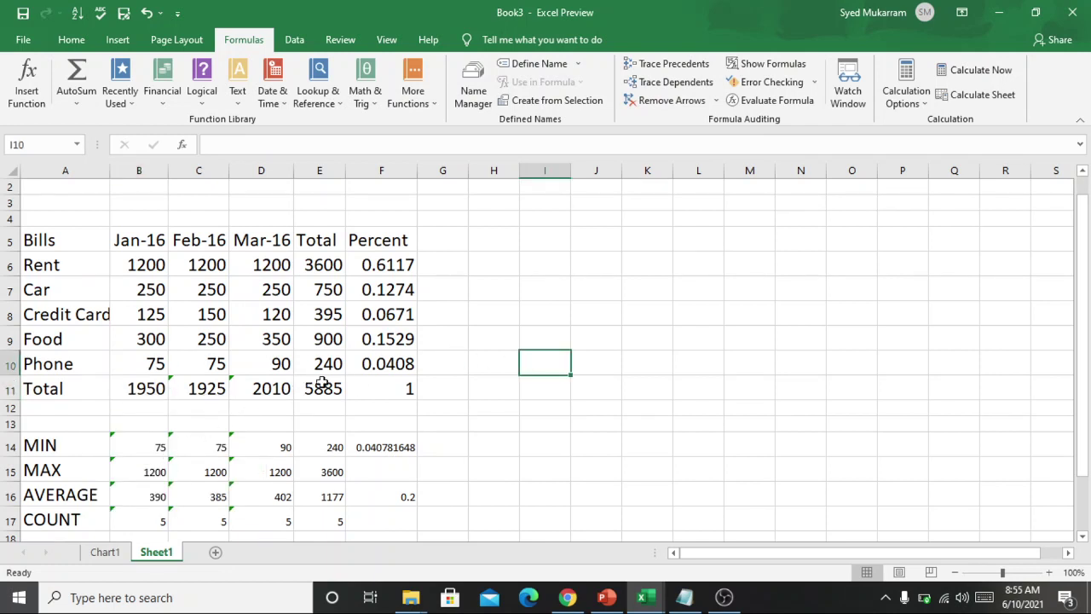
- Ignore the Formula Omits Adjacent Cells error on the February total in C11
{"action": "left_click_drag", "start_coordinate": [146, 389], "coordinate": [274, 388]}
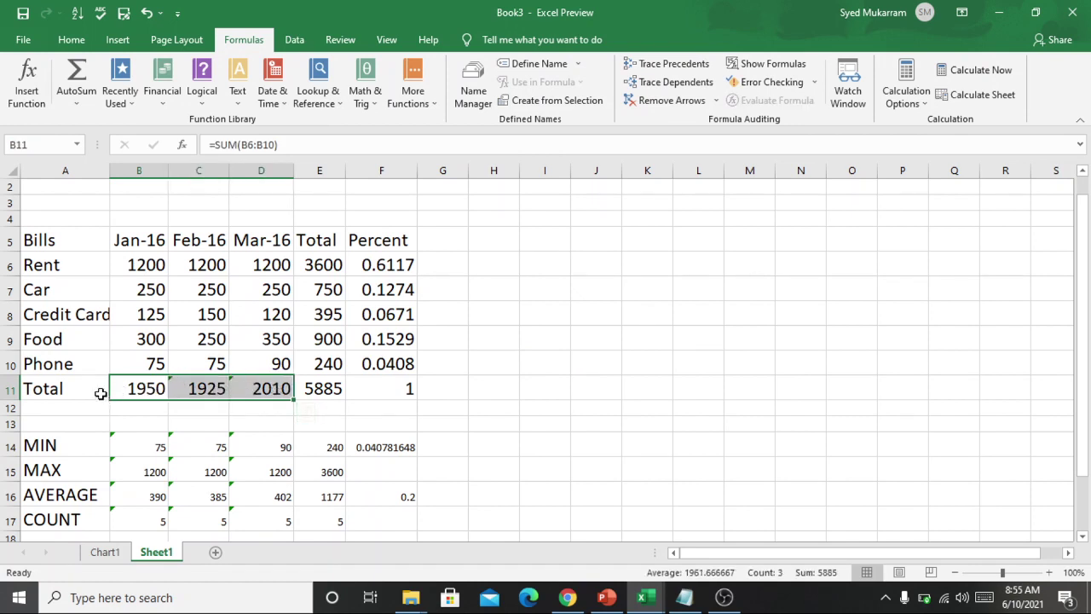
{"action": "left_click", "coordinate": [171, 385]}
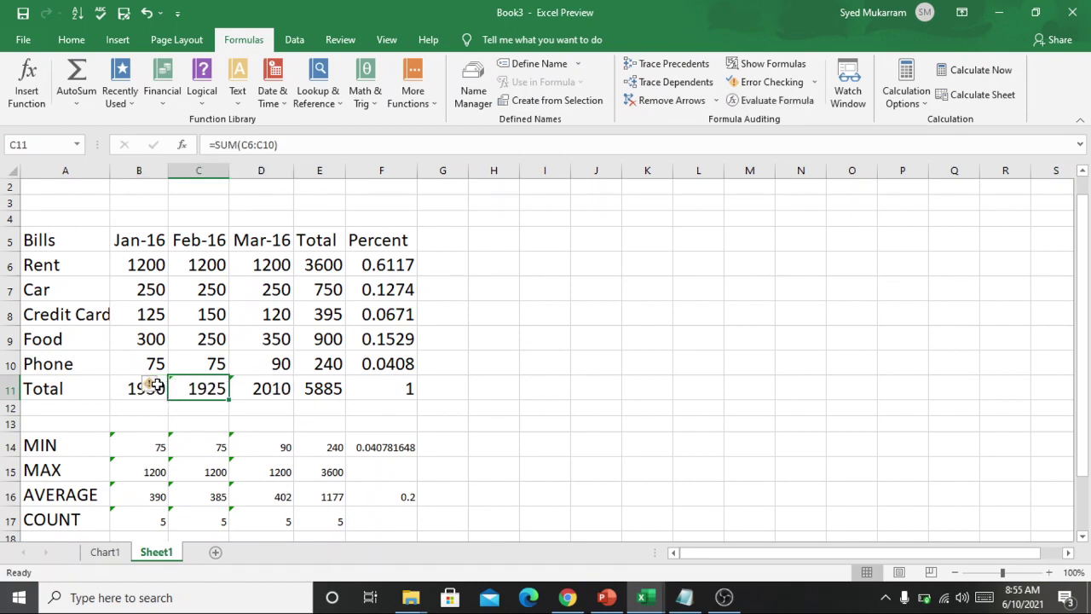
{"action": "left_click", "coordinate": [156, 388]}
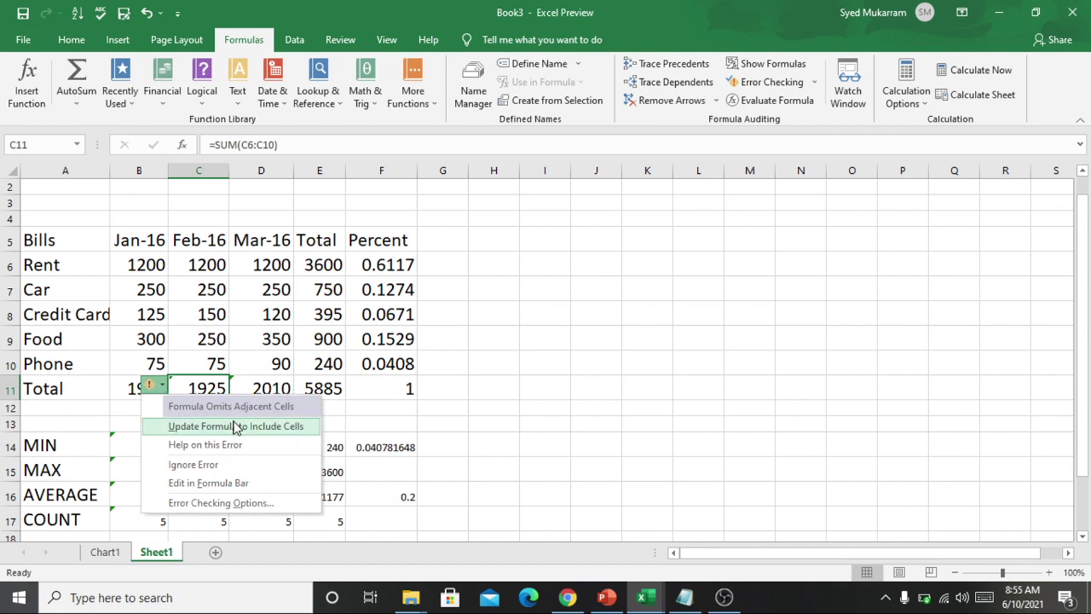
{"action": "left_click", "coordinate": [227, 465]}
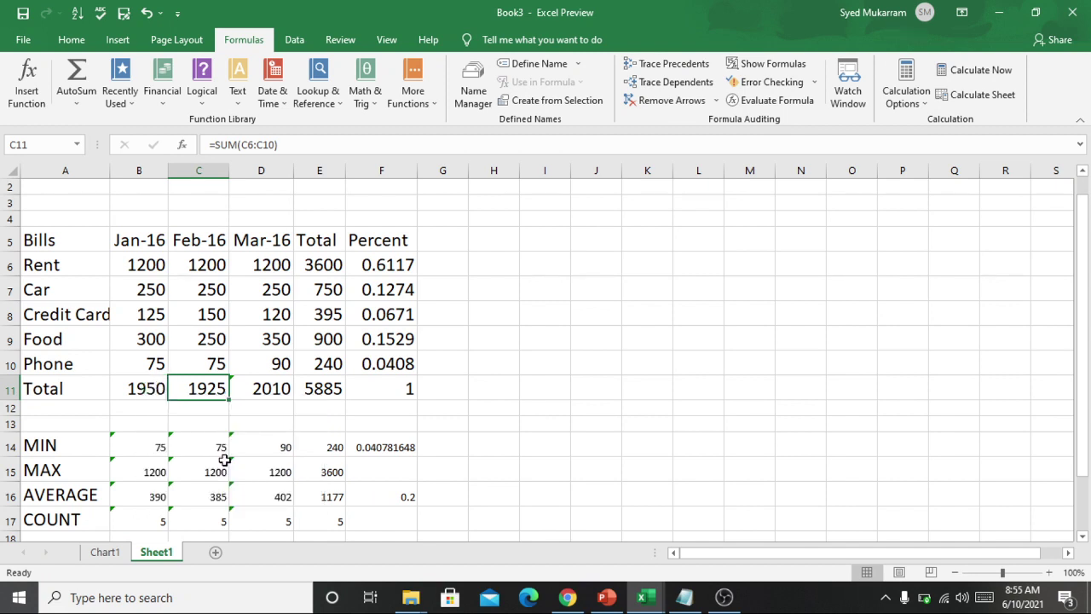
{"action": "left_click", "coordinate": [487, 366]}
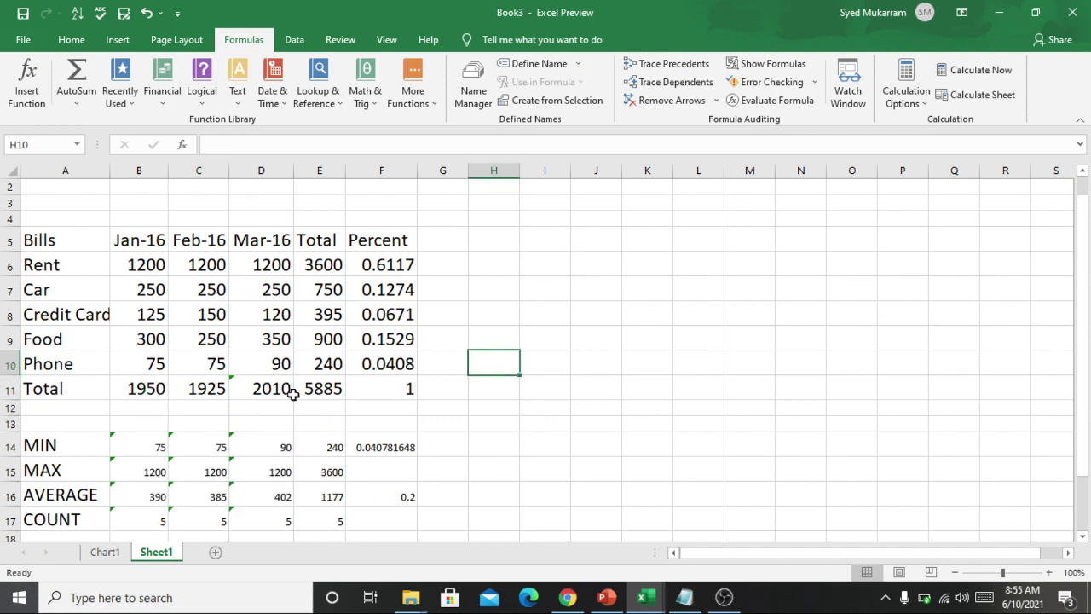
- Ignore the Formula Omits Adjacent Cells error on the March total in D11
{"action": "left_click", "coordinate": [240, 384]}
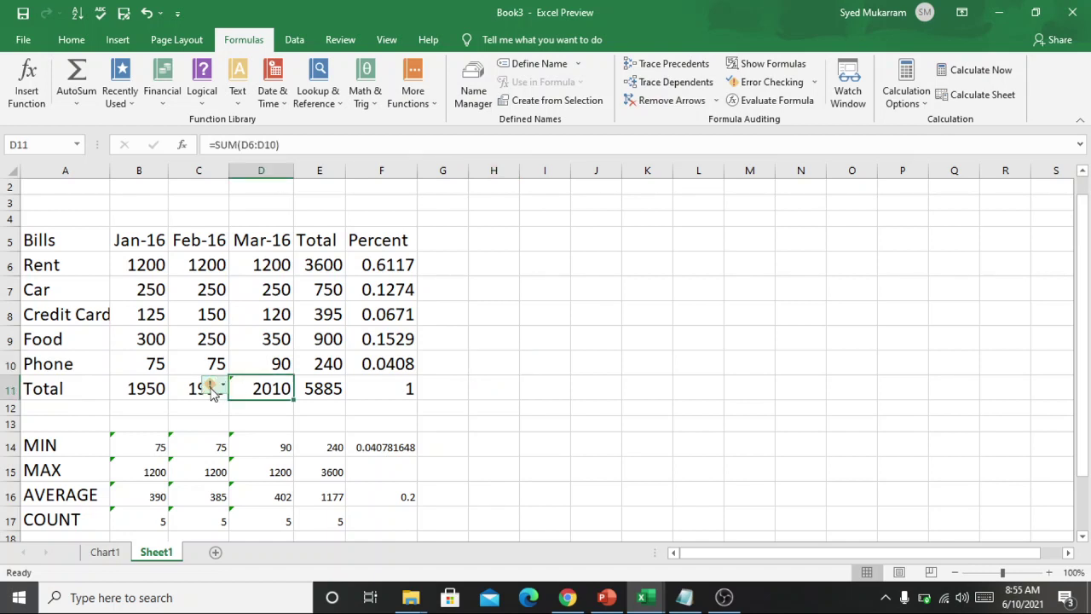
{"action": "left_click", "coordinate": [211, 384]}
{"action": "left_click", "coordinate": [248, 463]}
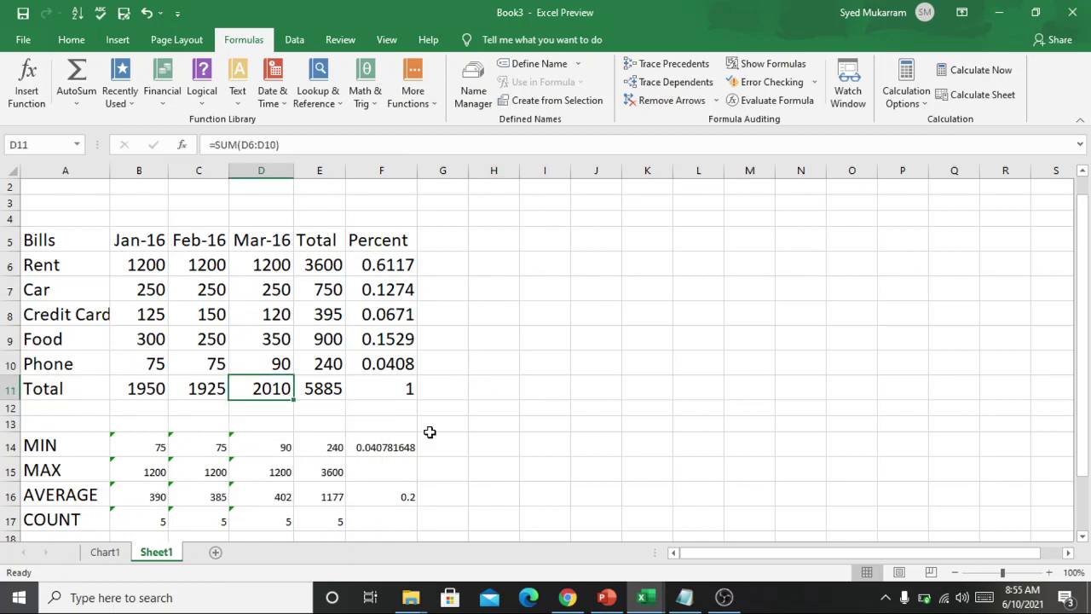
{"action": "left_click", "coordinate": [482, 421]}
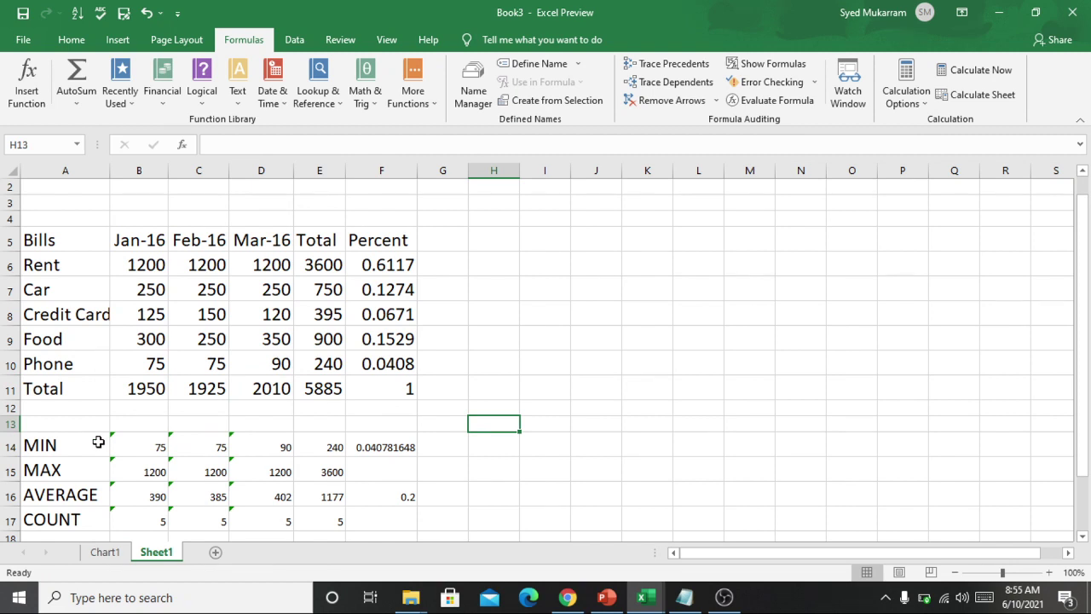
- Ignore the Formula Omits Adjacent Cells errors for the MIN, MAX, AVERAGE and COUNT cells B14:E17 all at once
{"action": "left_click_drag", "start_coordinate": [127, 447], "coordinate": [328, 517]}
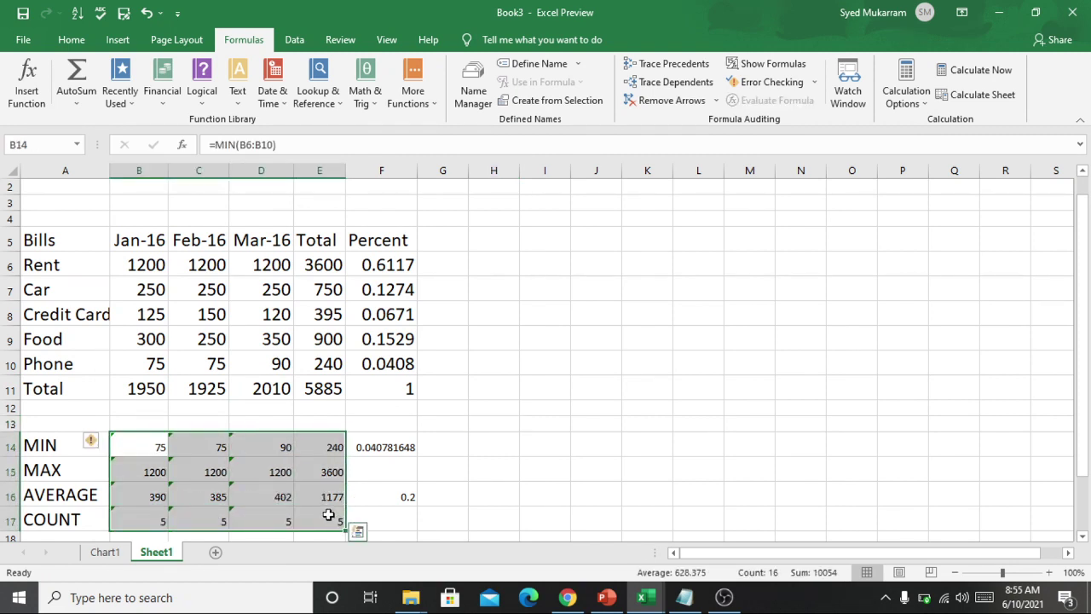
{"action": "left_click", "coordinate": [98, 441]}
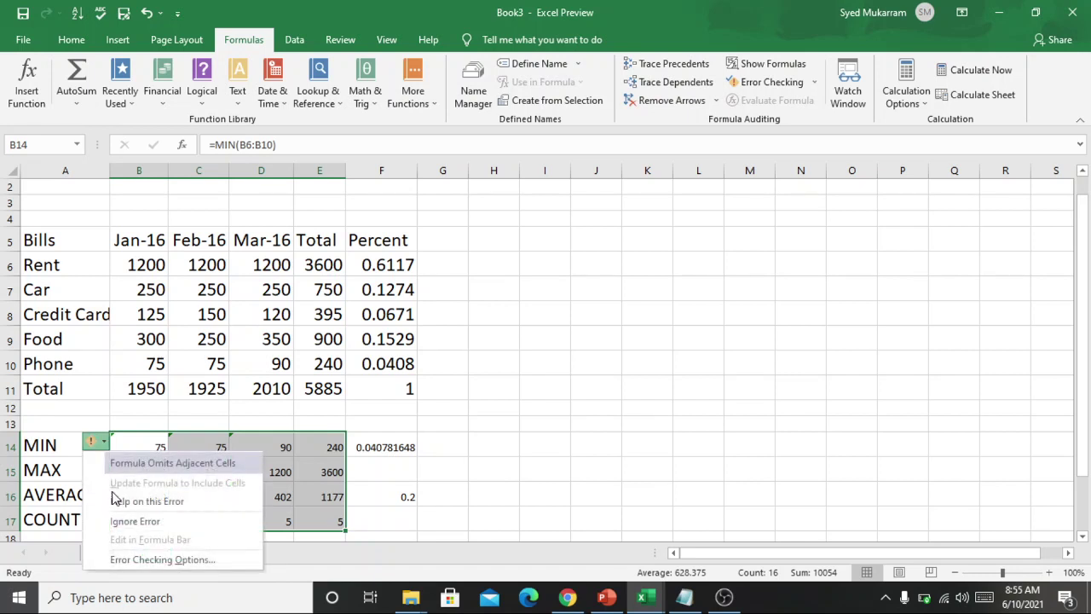
{"action": "left_click", "coordinate": [126, 521]}
{"action": "left_click", "coordinate": [639, 381]}
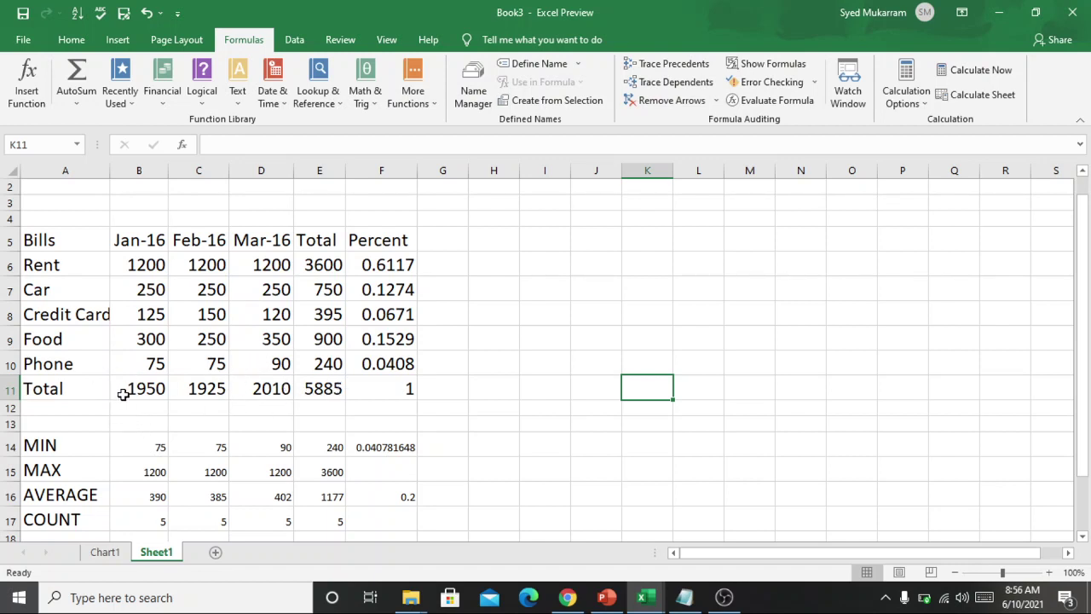
{"action": "left_click", "coordinate": [690, 367]}
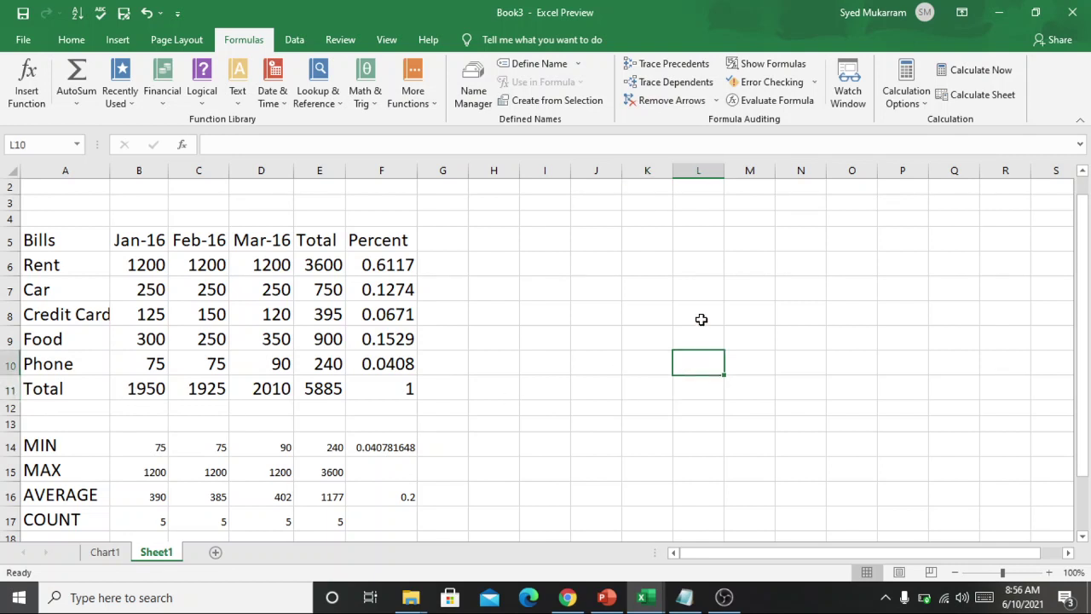
{"action": "left_click", "coordinate": [702, 320]}
{"action": "left_click_drag", "start_coordinate": [1086, 300], "coordinate": [1070, 319]}
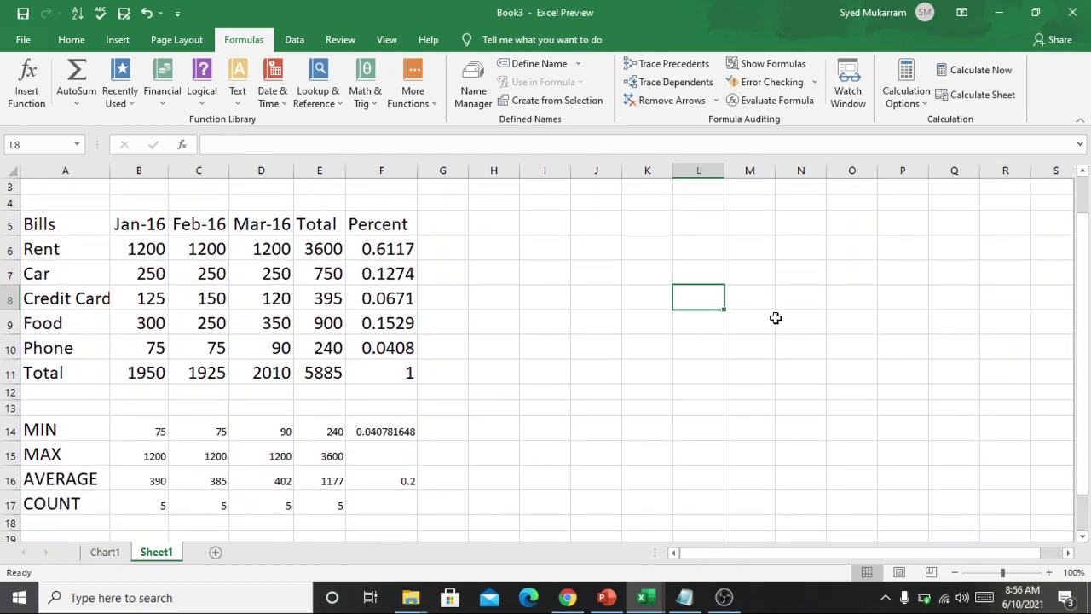
{"action": "left_click", "coordinate": [491, 328]}
{"action": "left_click", "coordinate": [561, 327]}
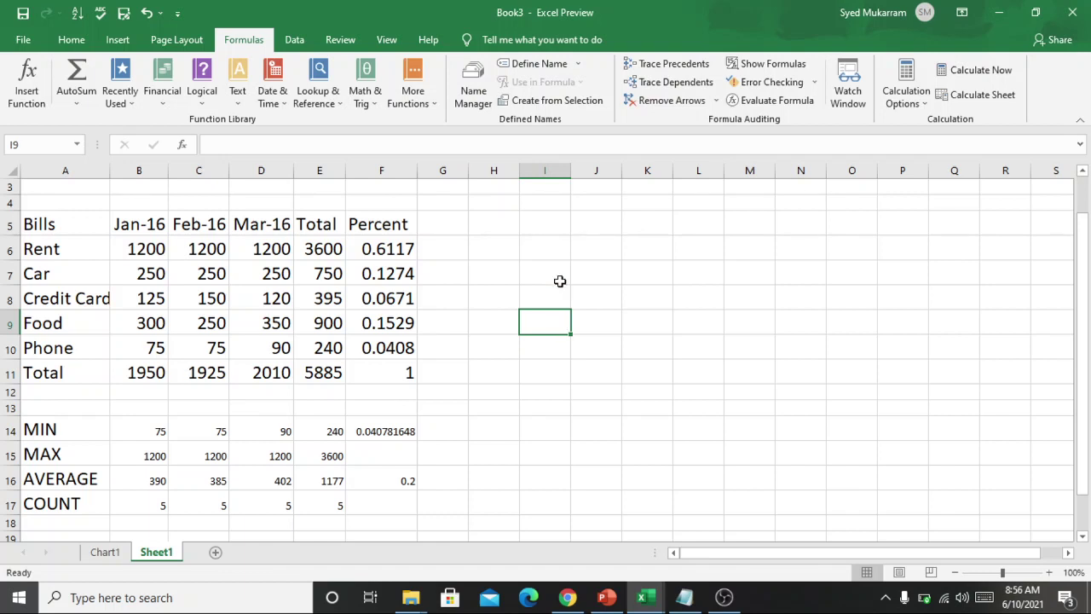
{"action": "left_click", "coordinate": [538, 243]}
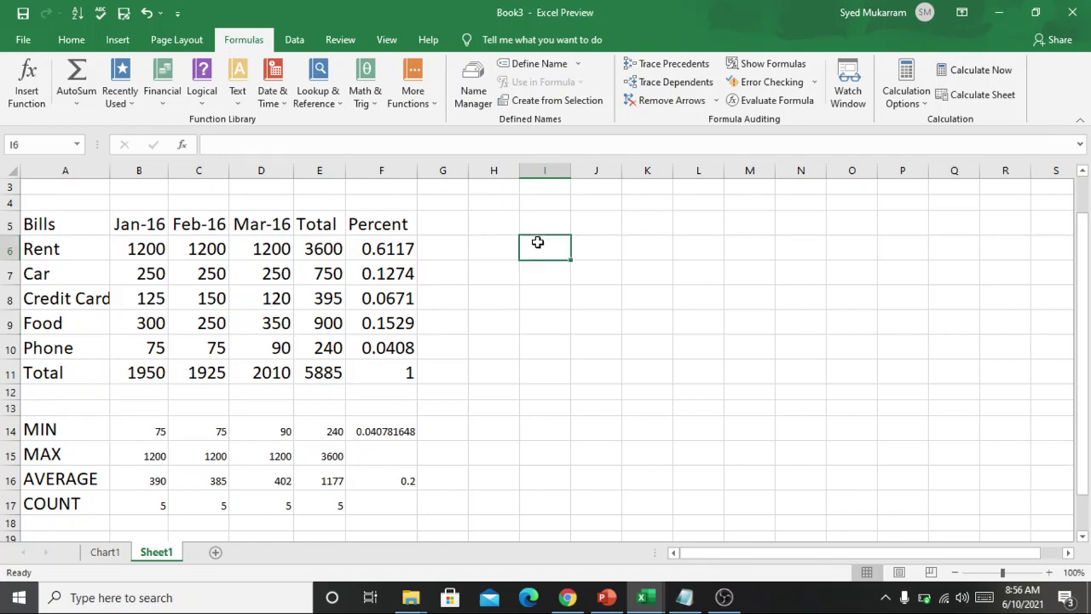
{"action": "left_click", "coordinate": [609, 257]}
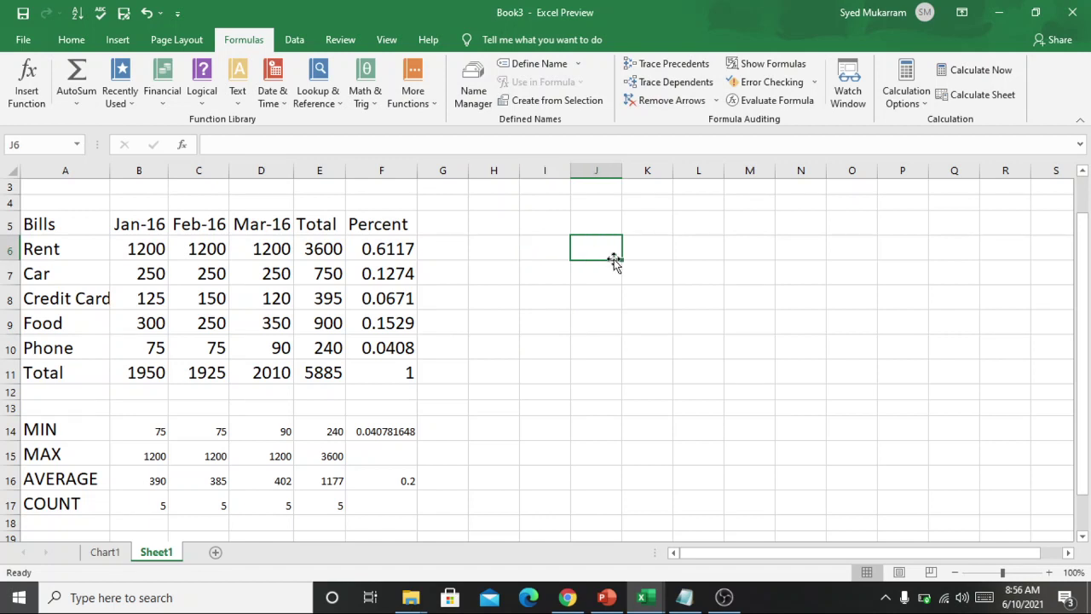
{"action": "left_click", "coordinate": [664, 272]}
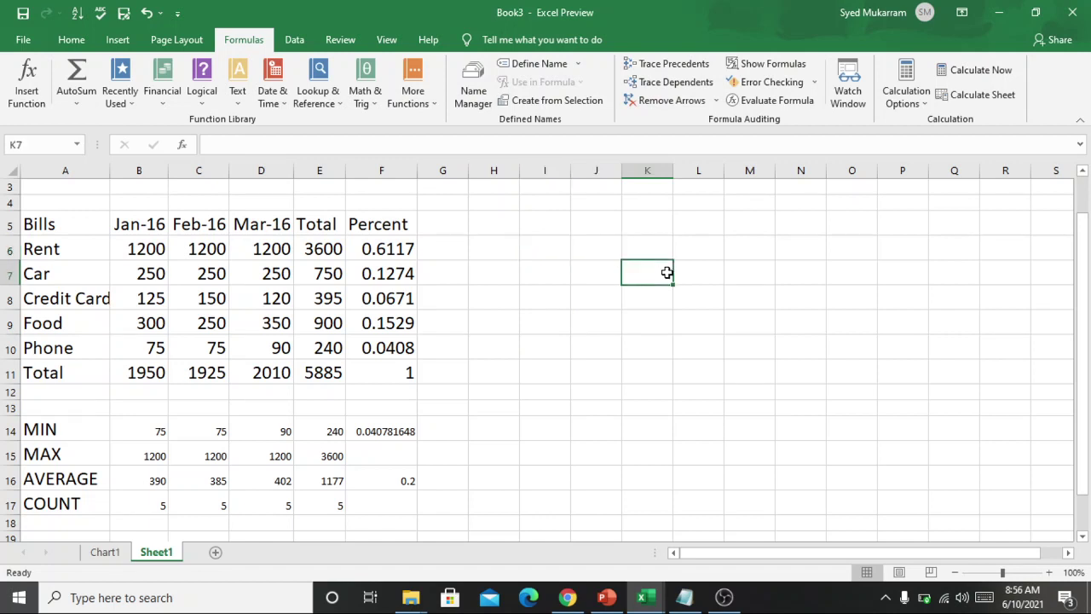
{"action": "left_click", "coordinate": [709, 278]}
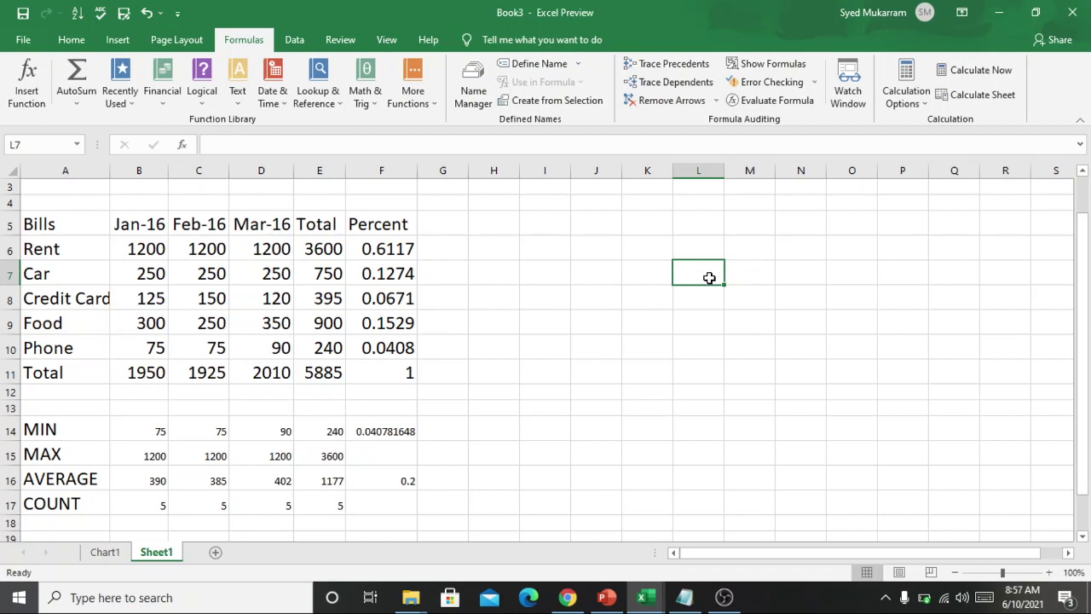
{"action": "left_click", "coordinate": [752, 282]}
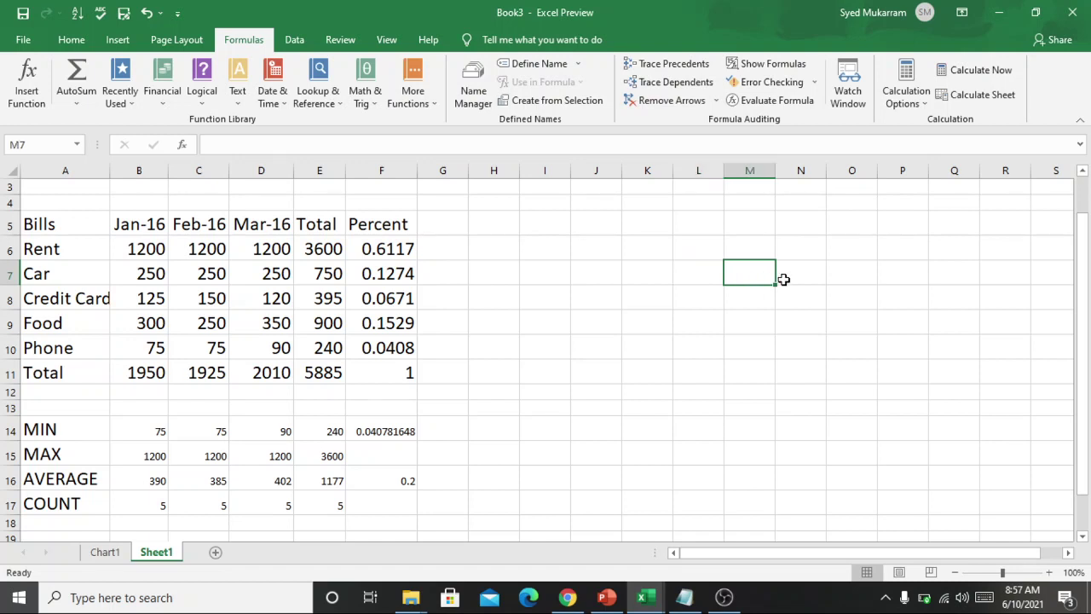